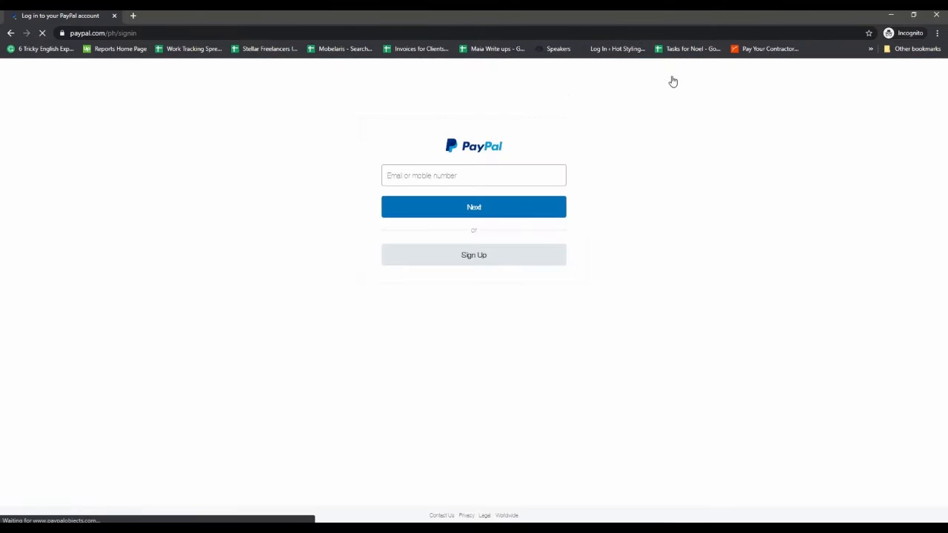
Step: Log in to PayPal using the saved e-mail login and the autofilled password
left_click(413, 175)
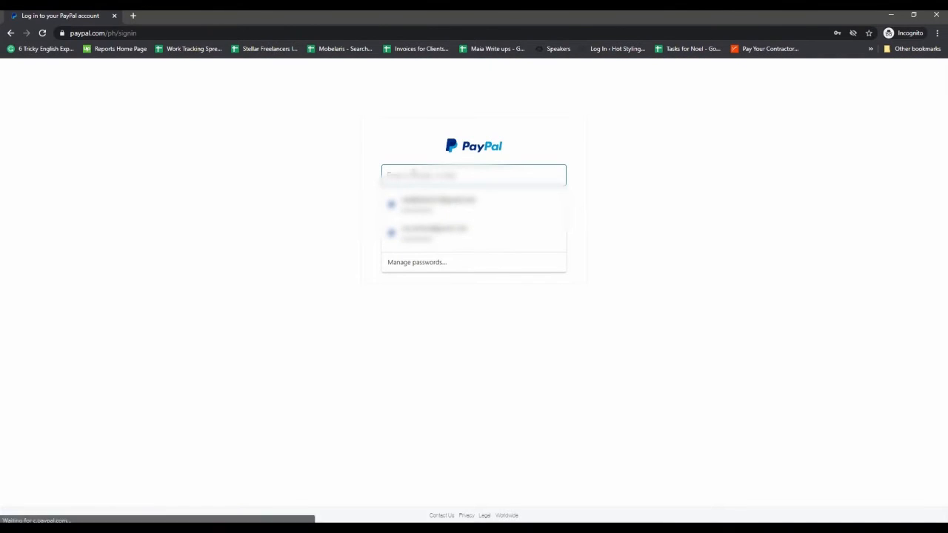
left_click(438, 207)
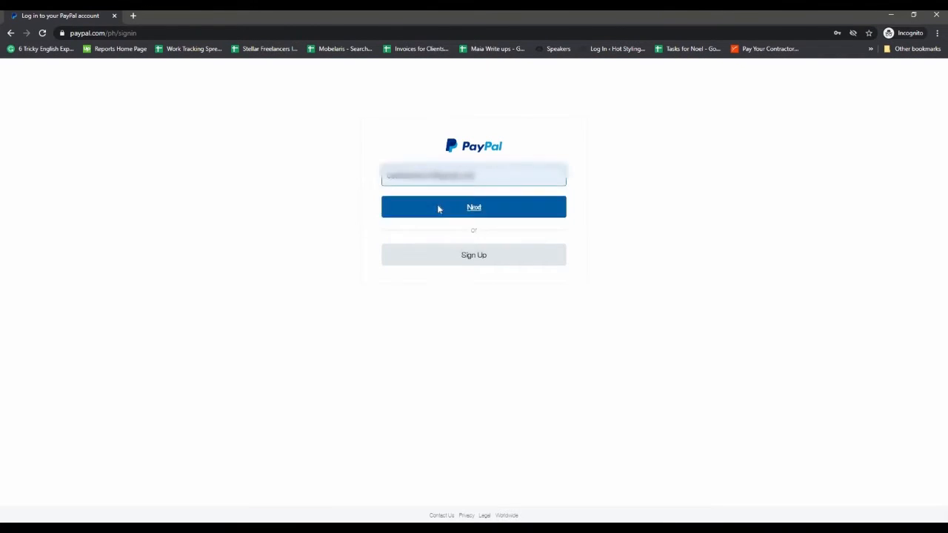
left_click(437, 206)
left_click(491, 227)
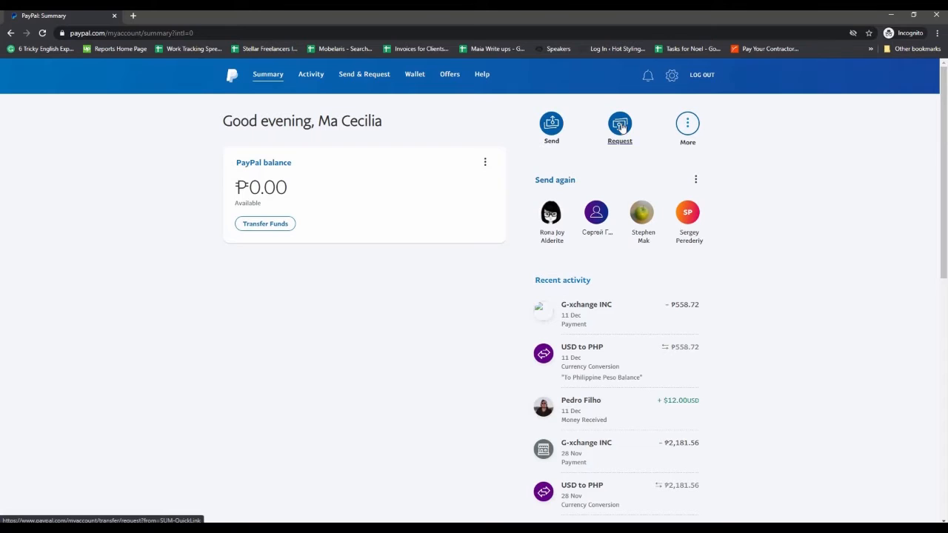
Step: From the Summary page, go to Request and choose 'Create an invoice'
left_click(621, 126)
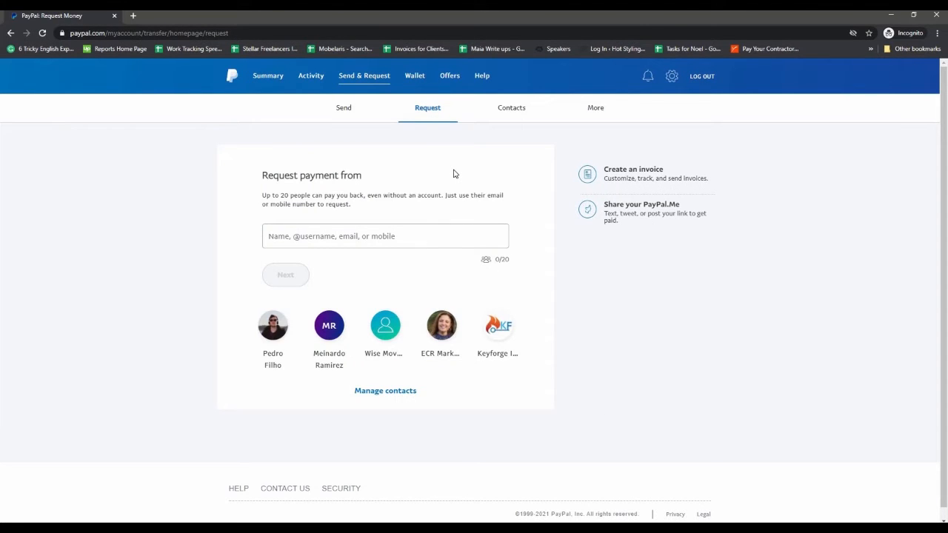
left_click(632, 174)
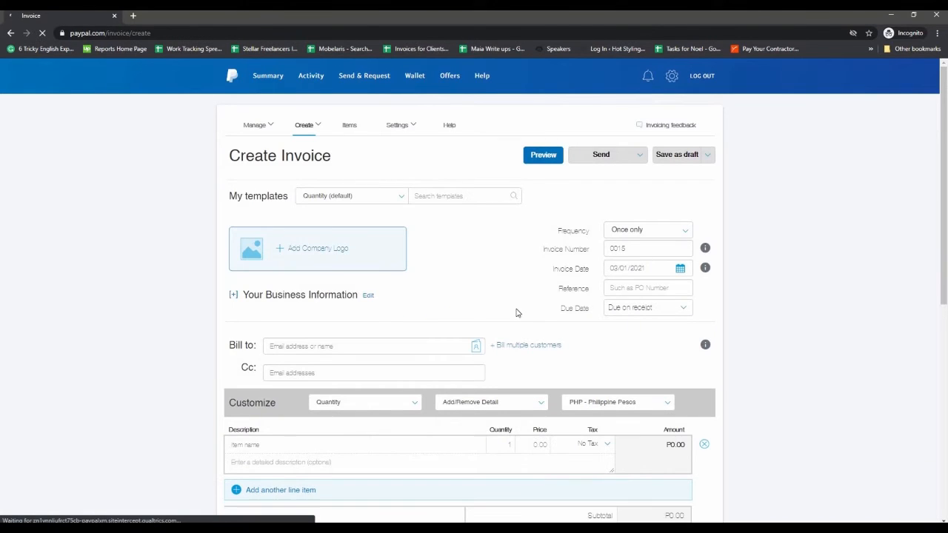
Step: Add the Stellar Academy logo2.png company logo and set the client's e-mail in Bill to
left_click(312, 253)
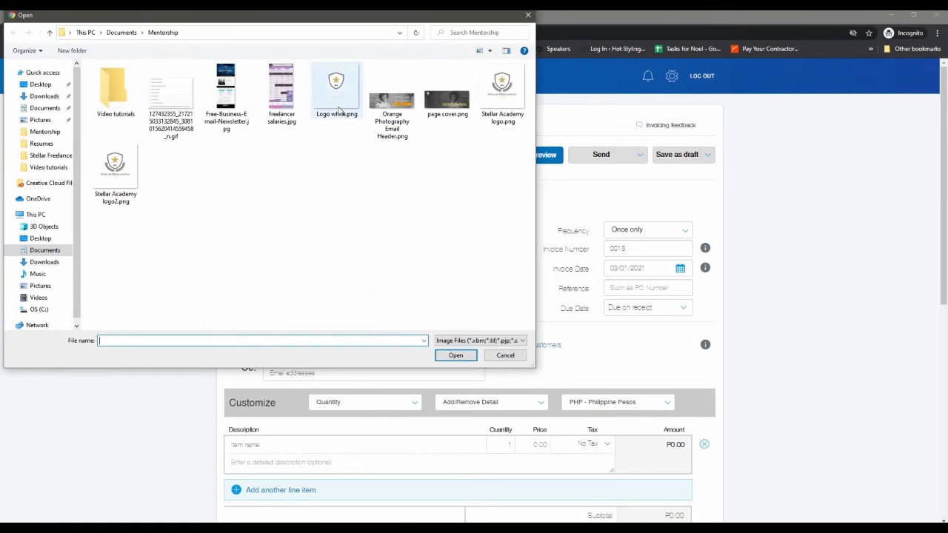
double_click(116, 178)
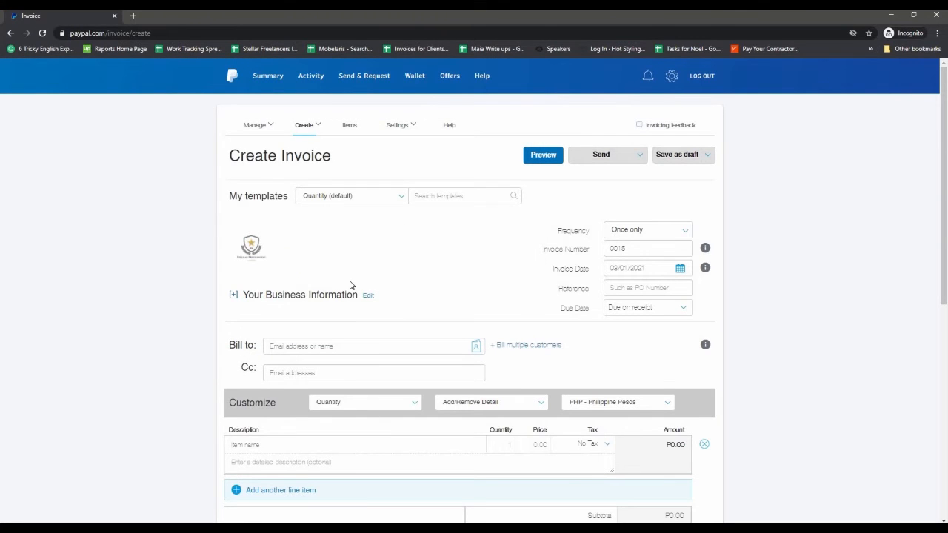
left_click(306, 347)
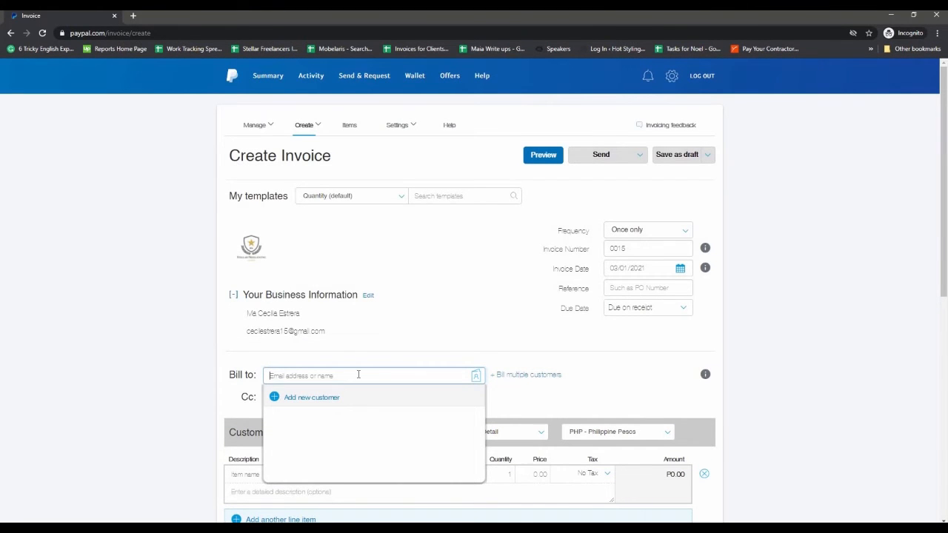
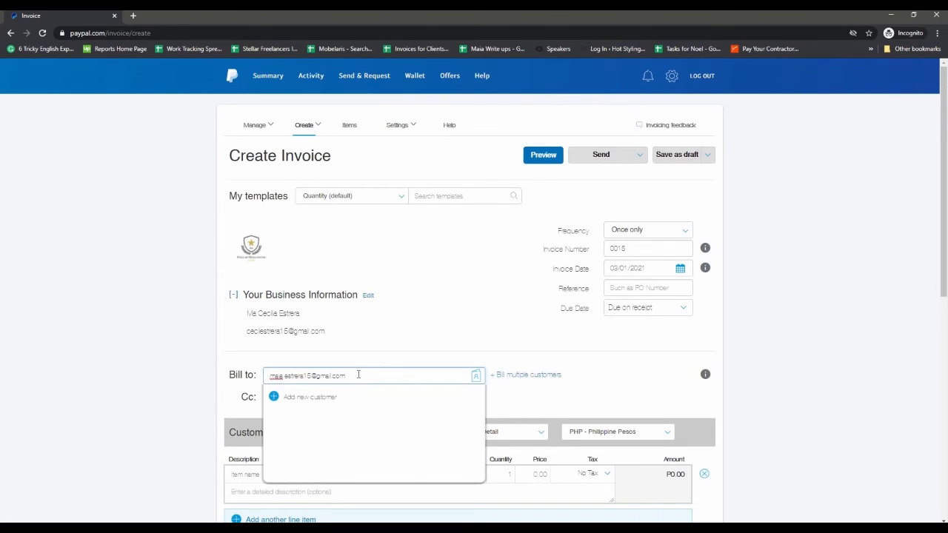
left_click(596, 403)
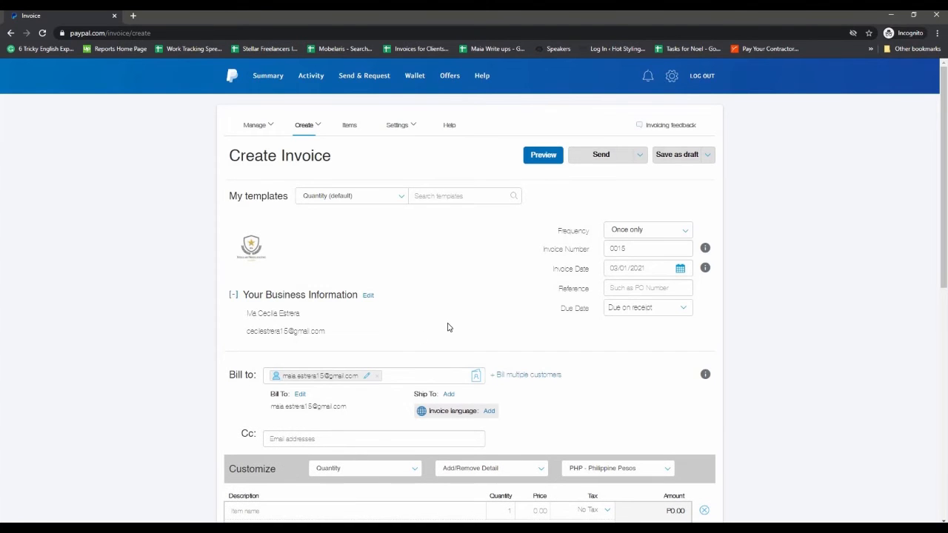
Step: Set the currency to USD and quantity to Hours, removing Tax and adding a Date column
scroll(447, 327, "down", 3)
left_click(601, 229)
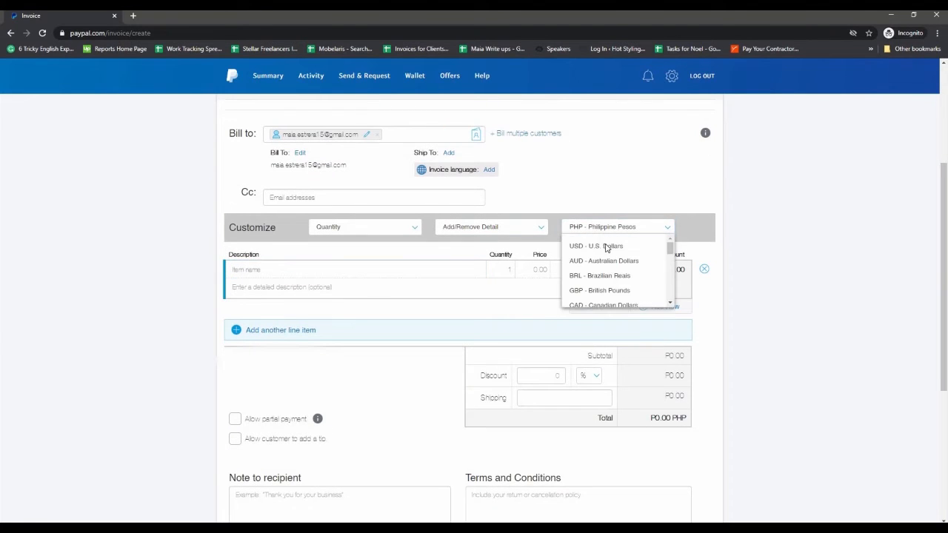
left_click(607, 248)
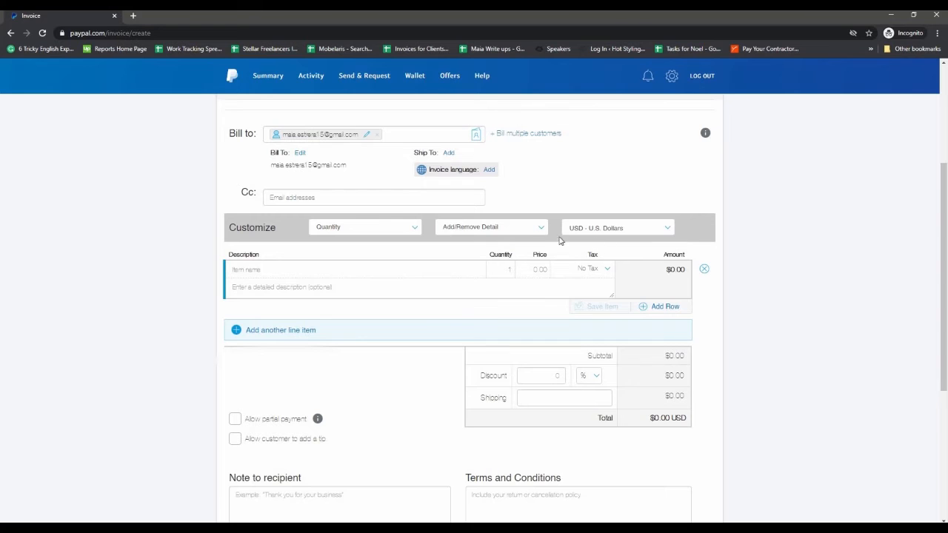
left_click(411, 232)
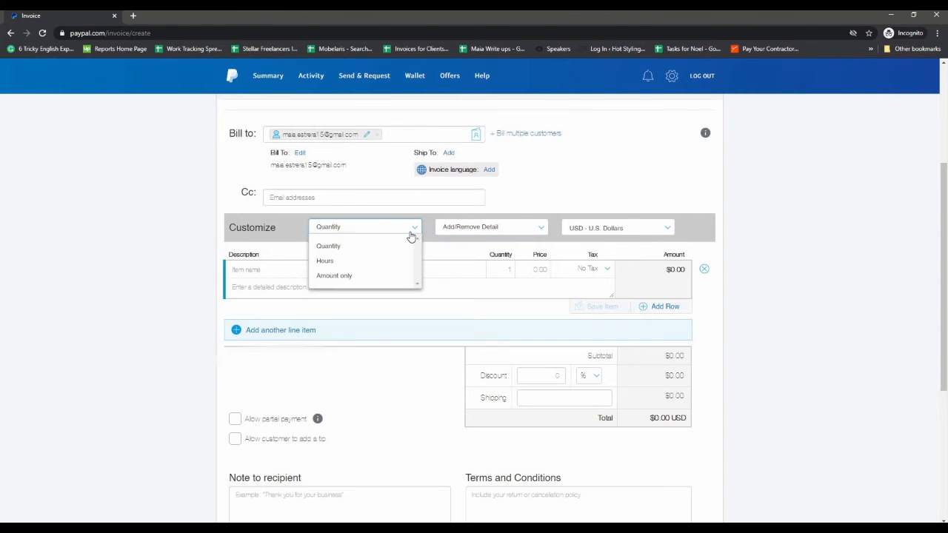
left_click(371, 261)
left_click(471, 229)
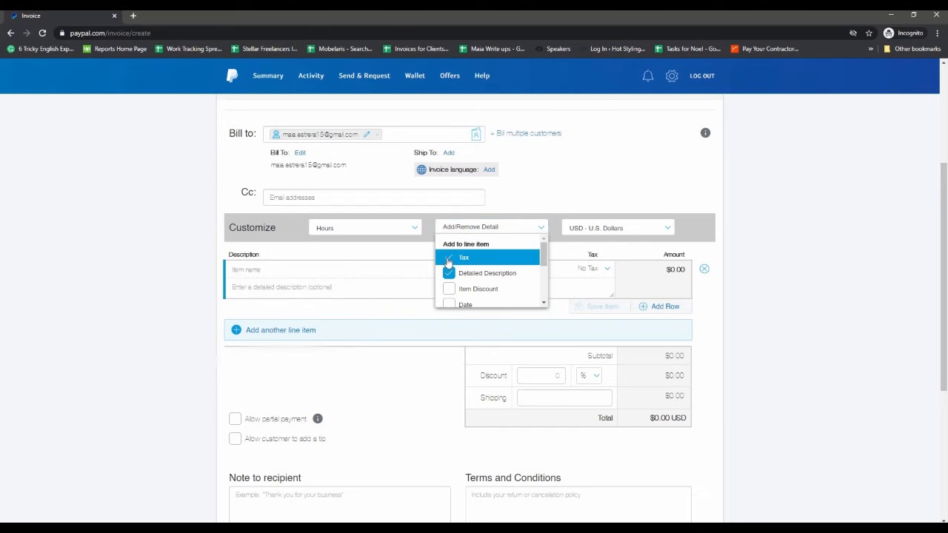
left_click(464, 258)
scroll(474, 291, "down", 1)
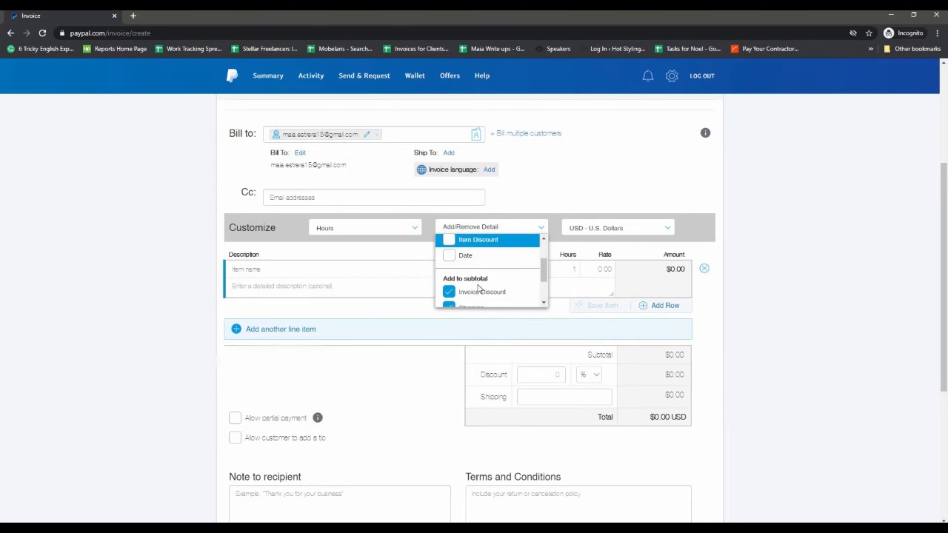
left_click(452, 257)
left_click(571, 203)
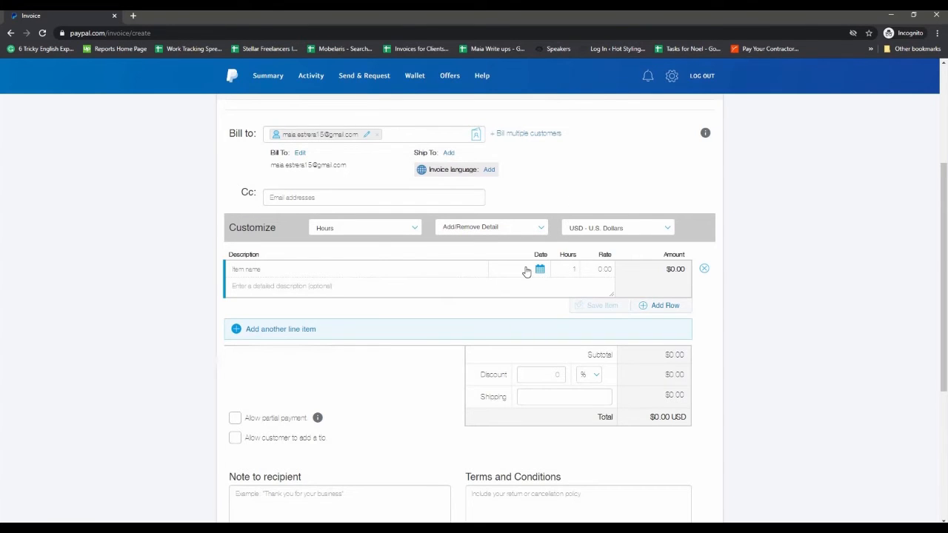
left_click(290, 267)
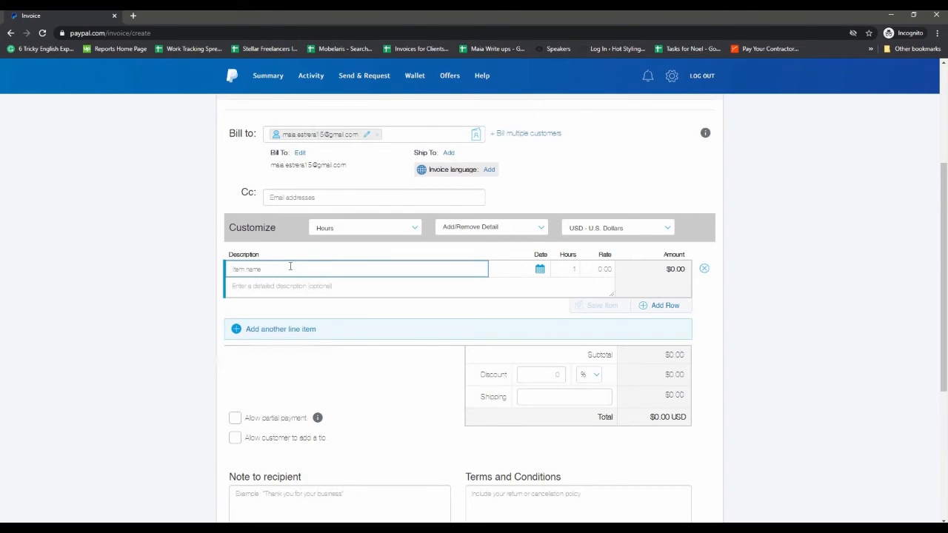
Step: Name the first line item 'Work hours' and date it 28/12/2020
type("Work")
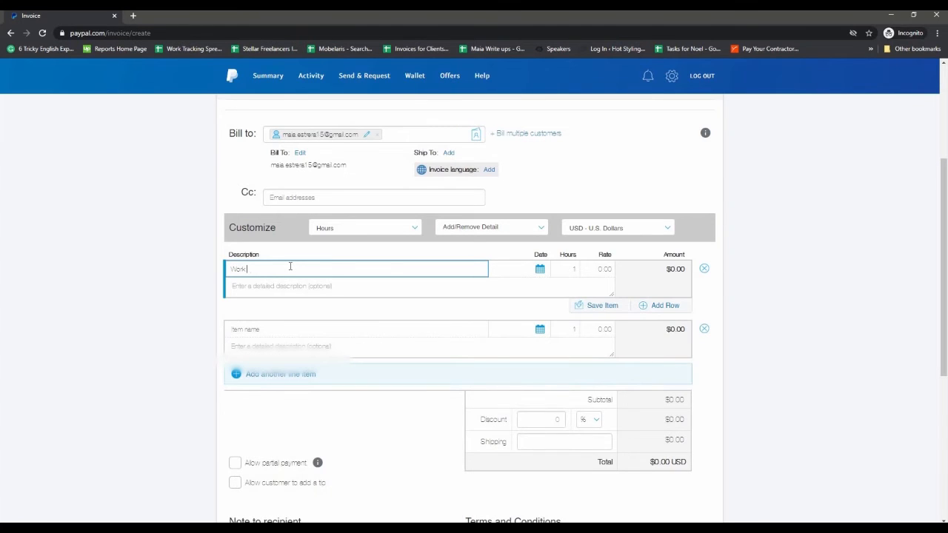
type(" hours")
left_click(542, 271)
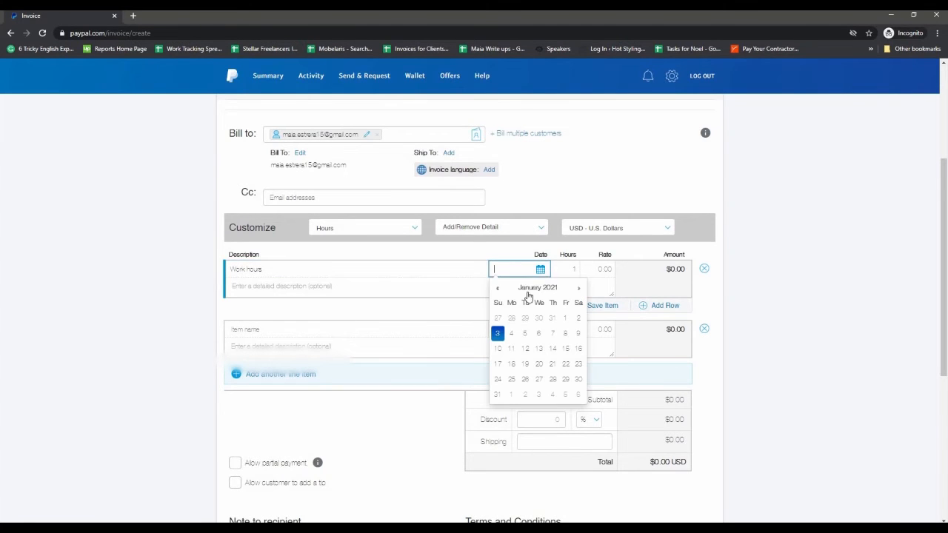
left_click(511, 333)
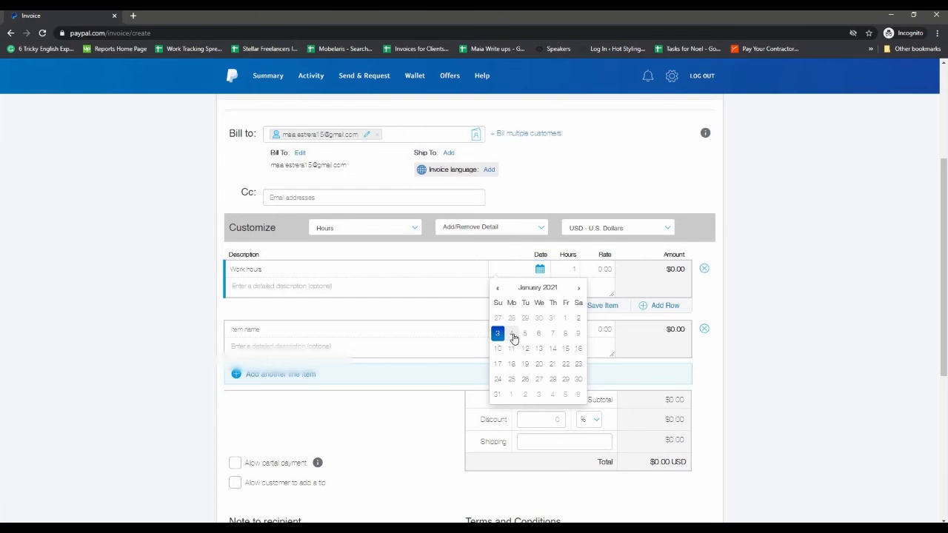
left_click(542, 271)
scroll(514, 315, "up", 1)
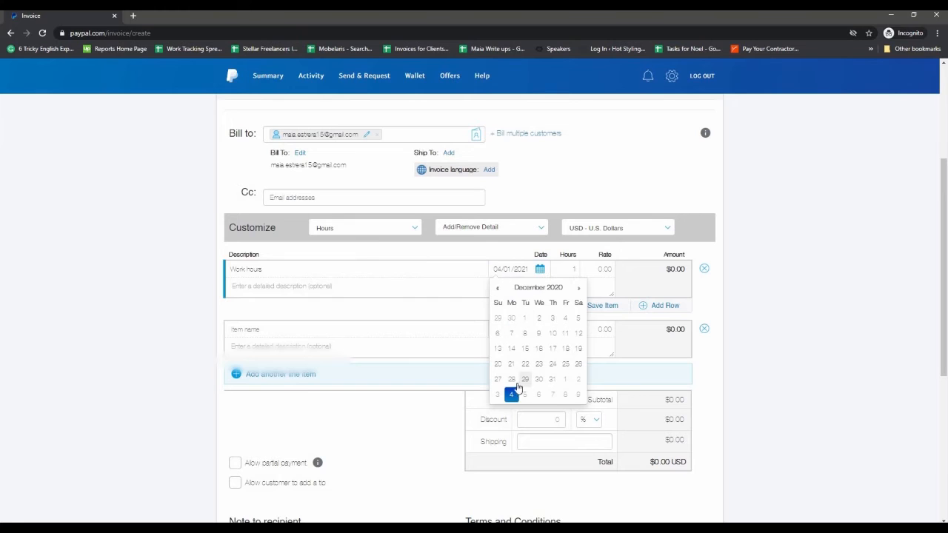
left_click(512, 378)
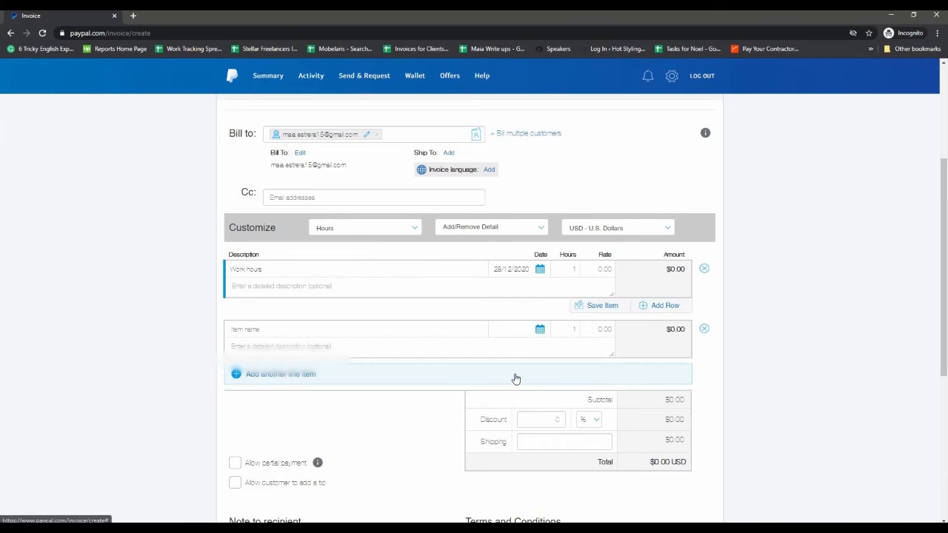
Step: Bill Work hours as 10 hours at a rate of 5
left_click(562, 268)
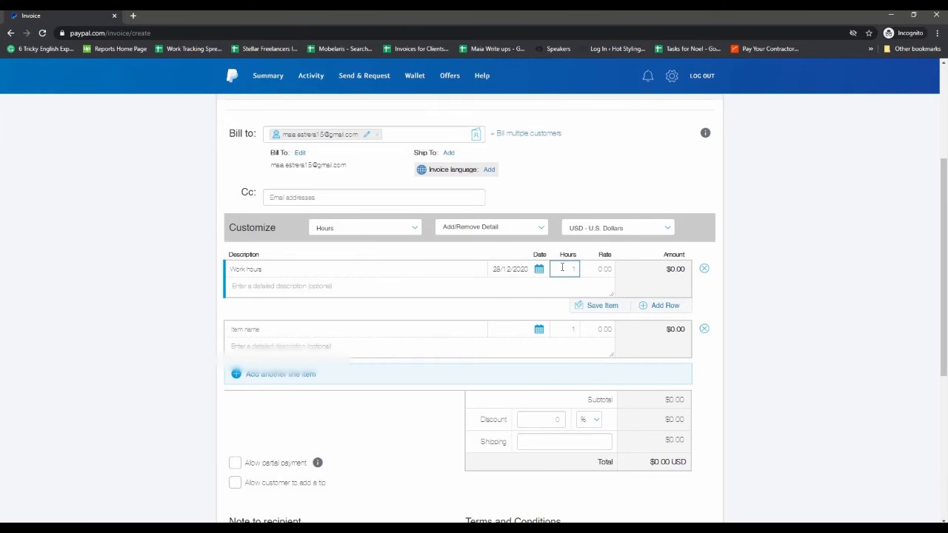
double_click(562, 268)
type("10")
left_click(600, 267)
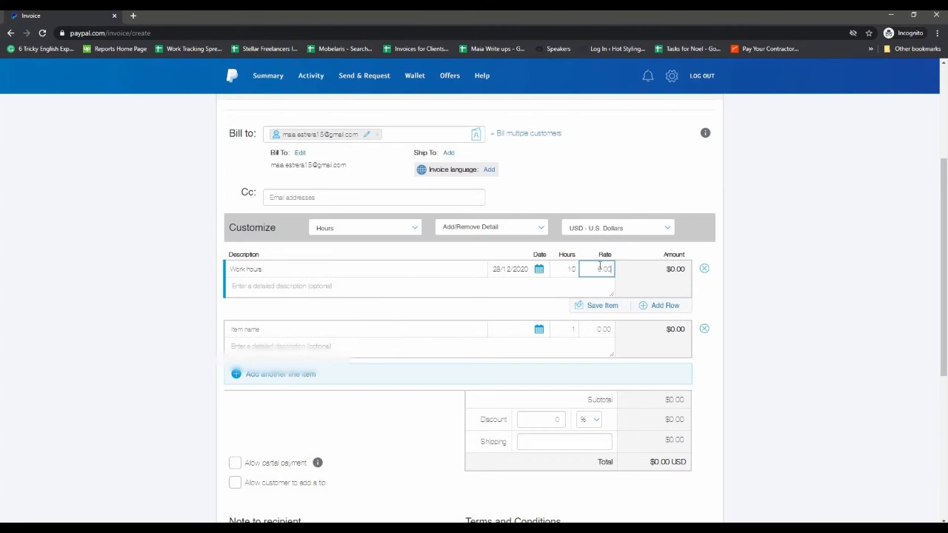
type("5")
Step: Name the second line item 'Daily Allowance' and date it 28 December 2020
left_click(306, 327)
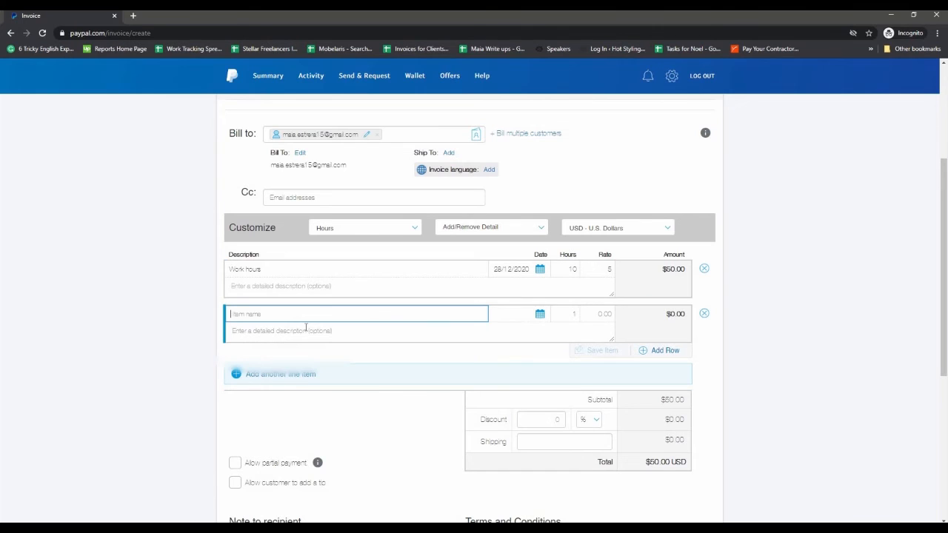
type("Al")
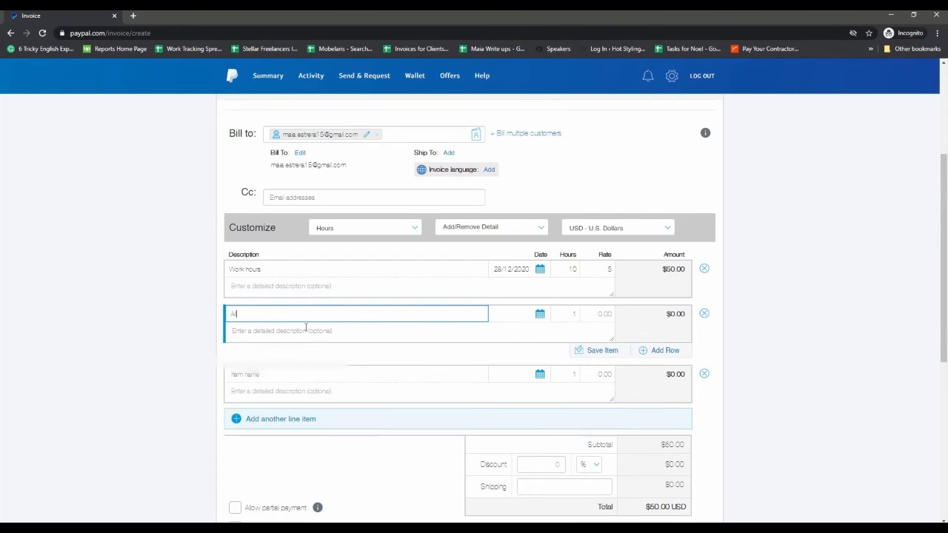
type("lowance")
key("Home")
type("Daily")
left_click(540, 316)
left_click(497, 187)
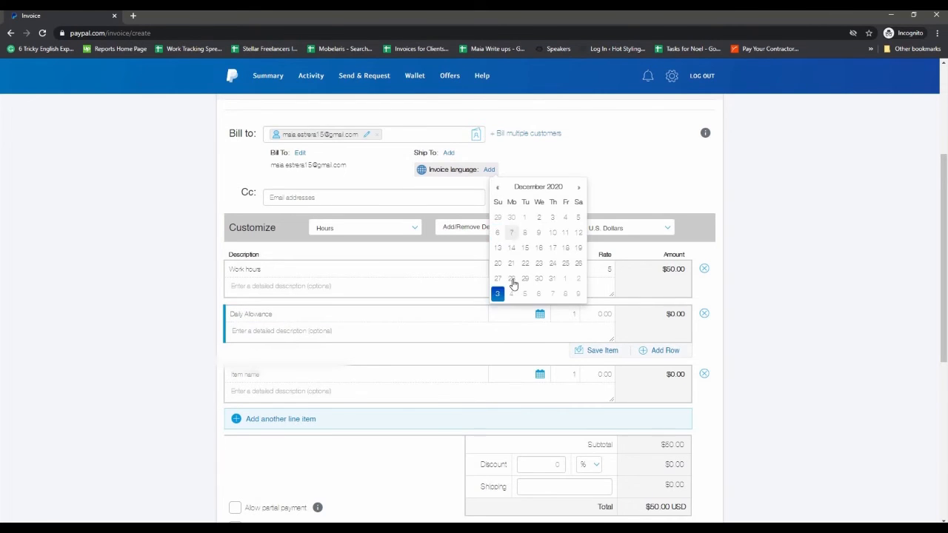
left_click(511, 278)
Step: Set the Daily Allowance line to 1 hour at rate 5, bringing the total to $55.00
left_click(572, 316)
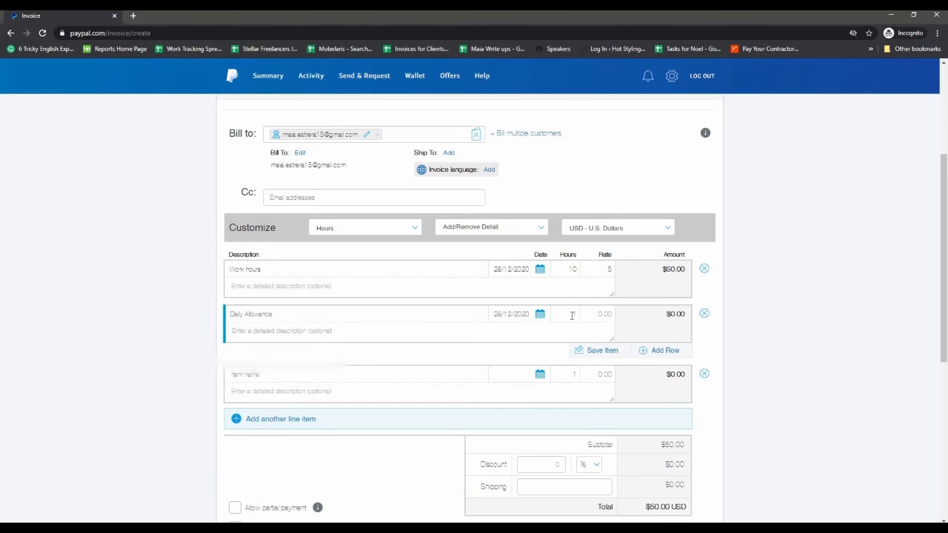
type("1")
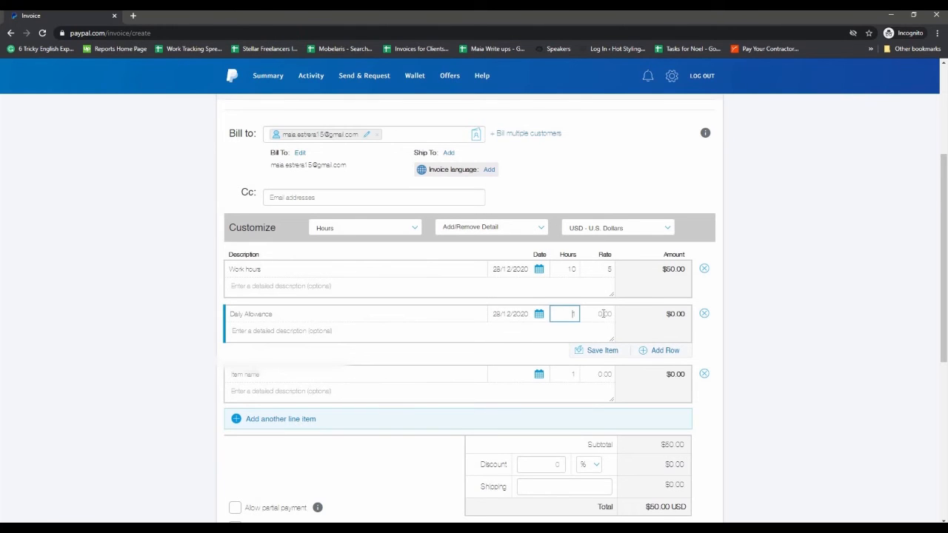
left_click(603, 314)
type("5")
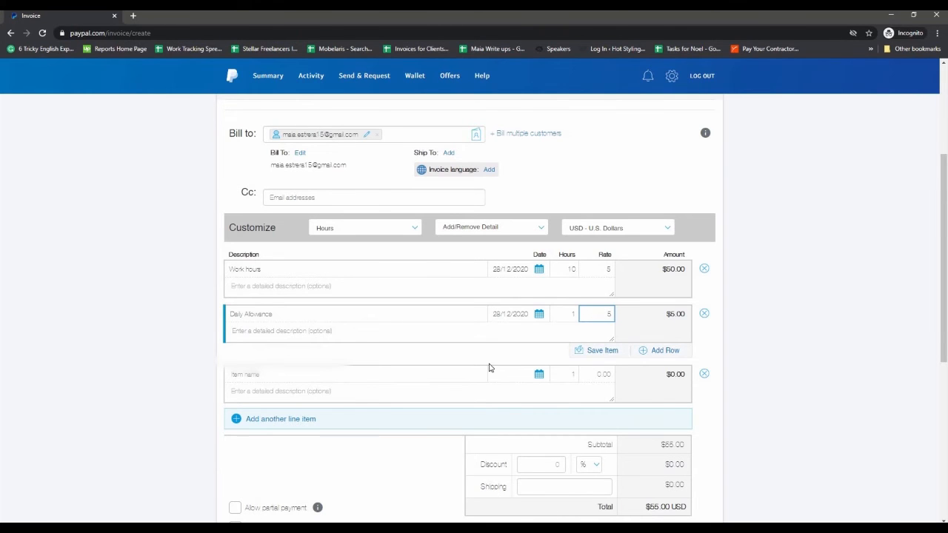
scroll(489, 367, "down", 1)
scroll(489, 367, "down", 1)
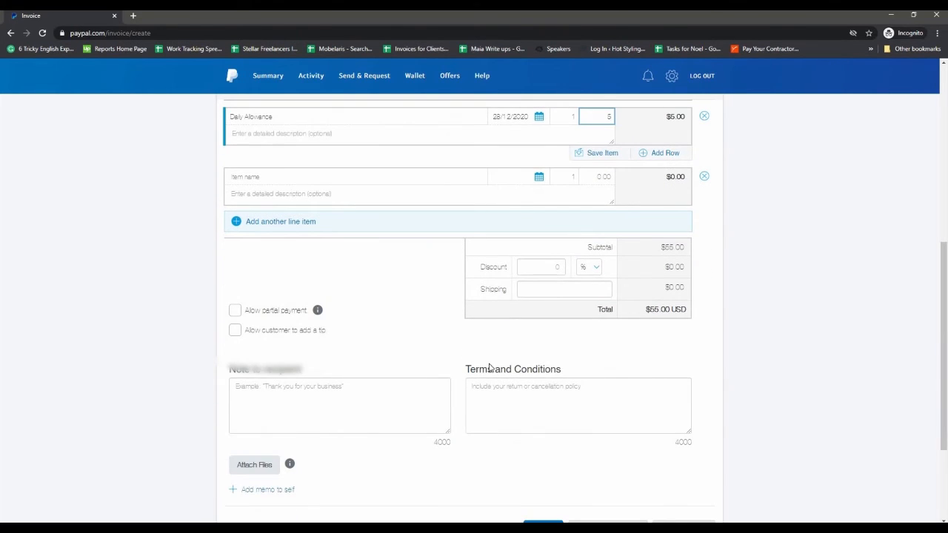
Step: Allow tips and add a note: 'Please see invoice for work rendered on Dec28, 2020', with greeting, thanks and sender's name
left_click(236, 331)
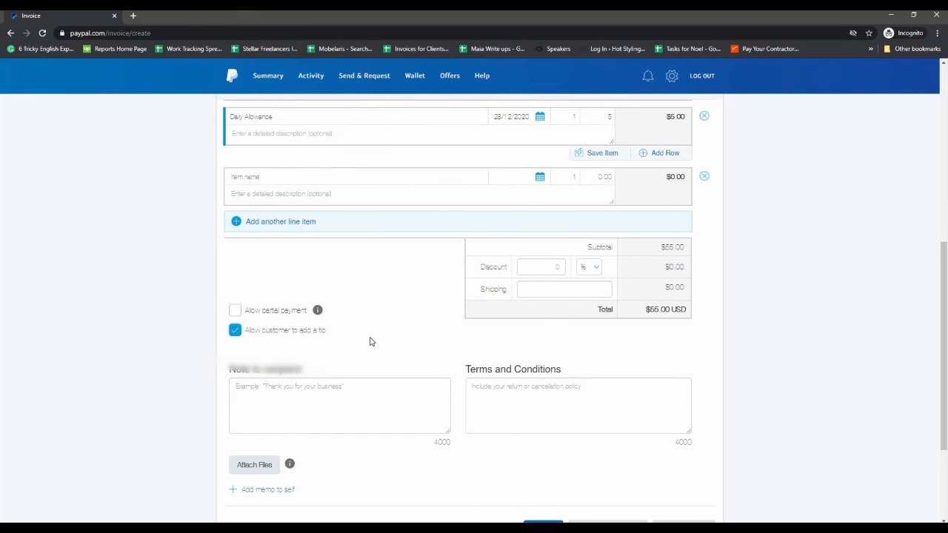
left_click(328, 397)
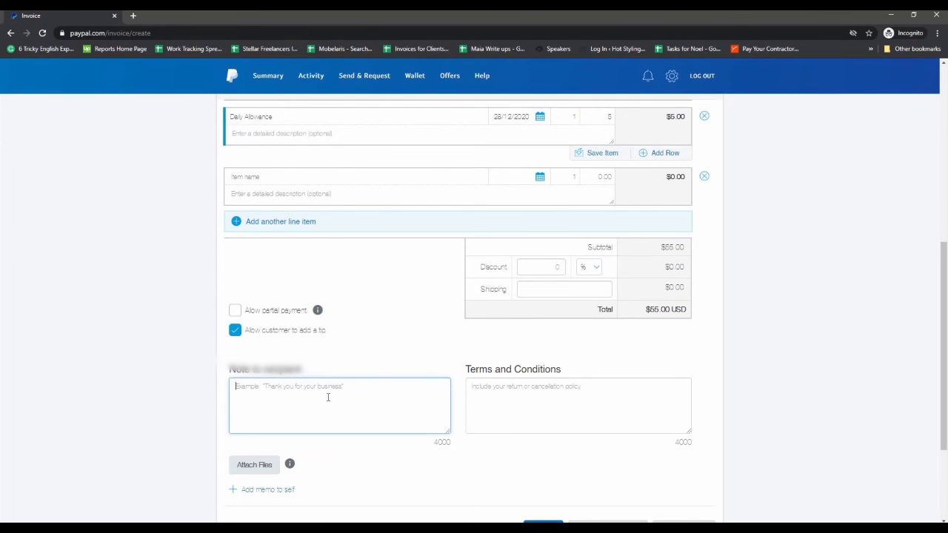
type("Hi sir,")
key("Return")
type("Please see invoice for work")
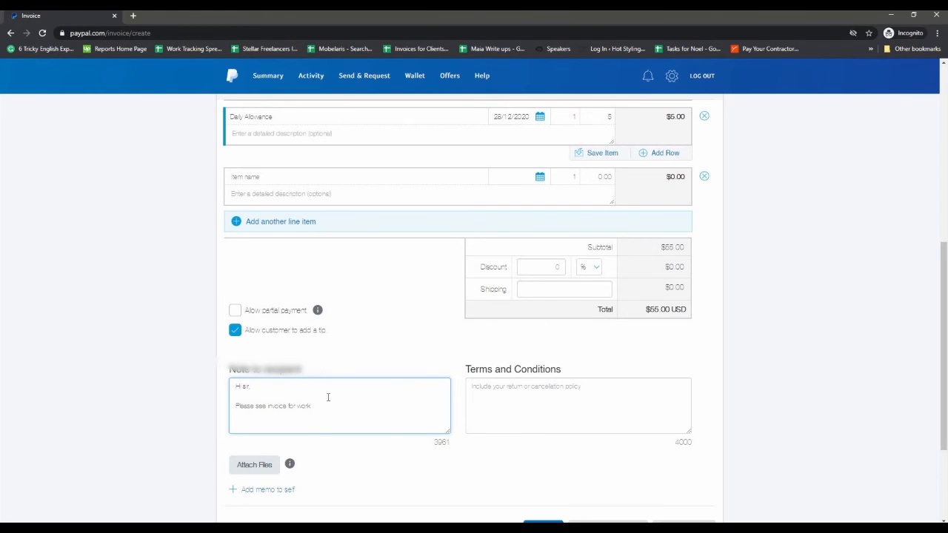
type(" rendered")
type(" on")
type(" Dec")
type("28")
type(", 2020")
type(" Thanks,")
key("Return")
type("Maia")
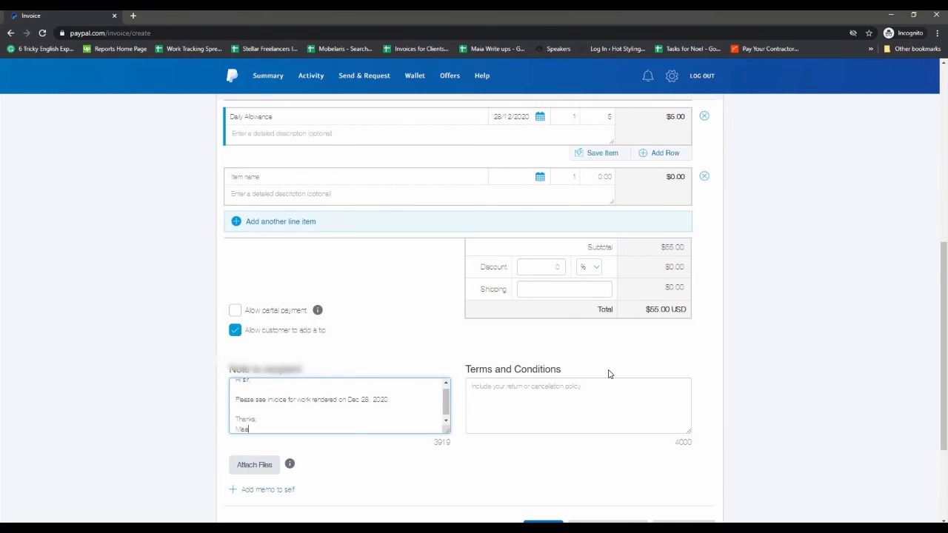
scroll(609, 374, "down", 2)
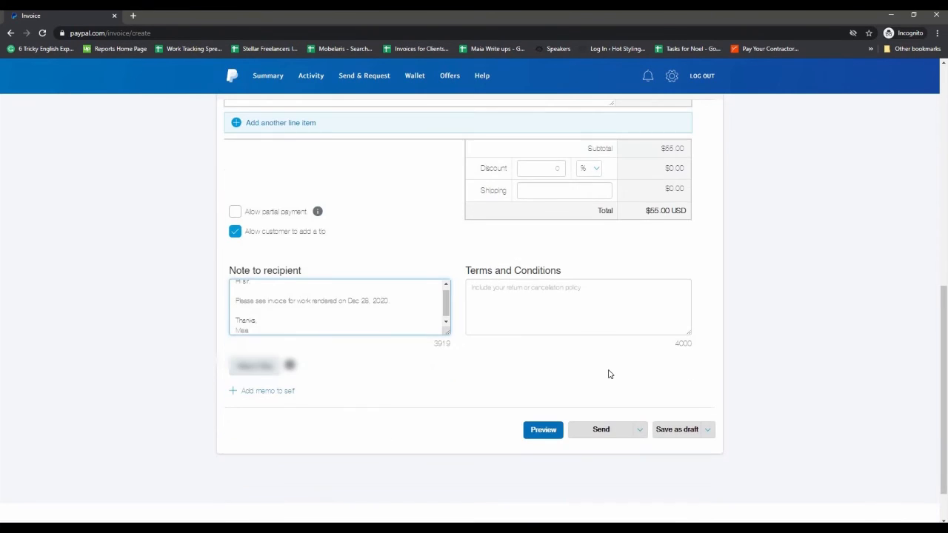
Step: Preview the invoice and review both dated lines, the $55.00 USD total and the note
scroll(608, 374, "up", 4)
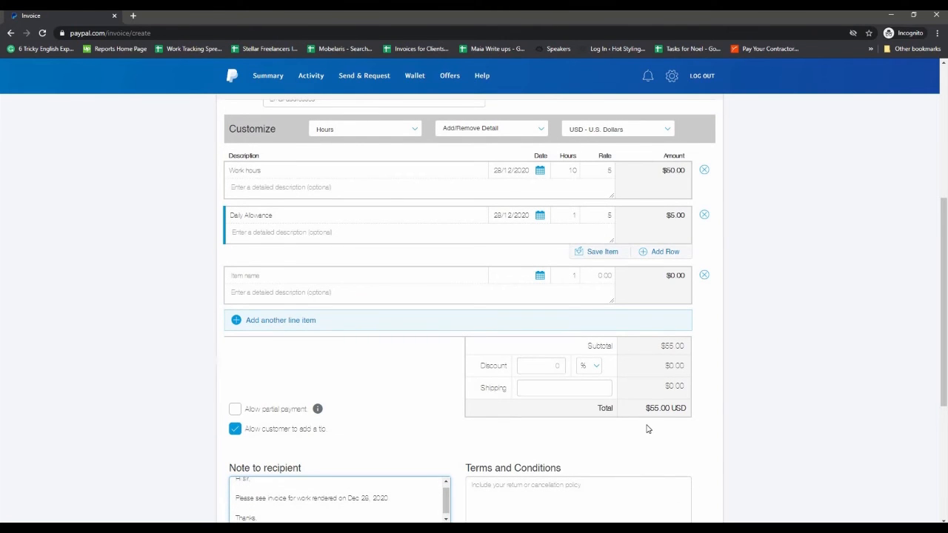
scroll(647, 429, "down", 3)
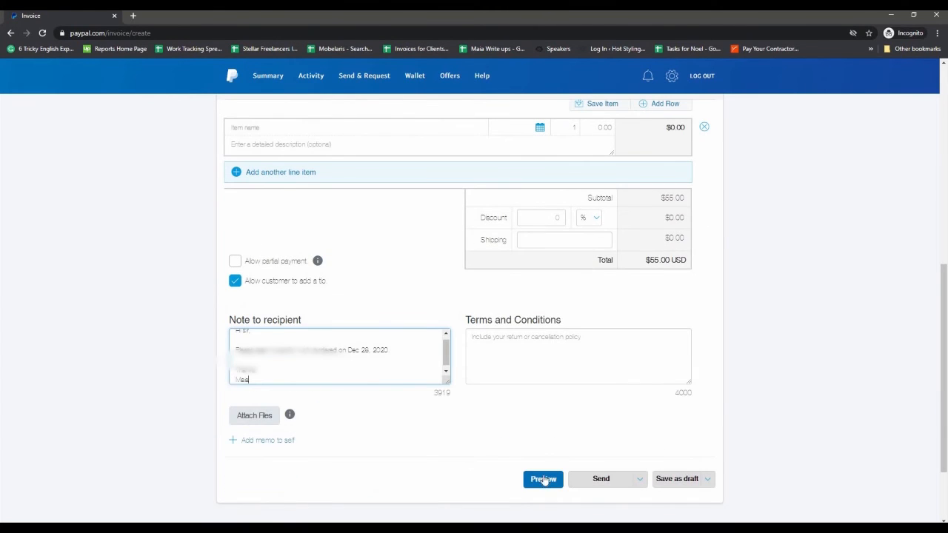
left_click(543, 479)
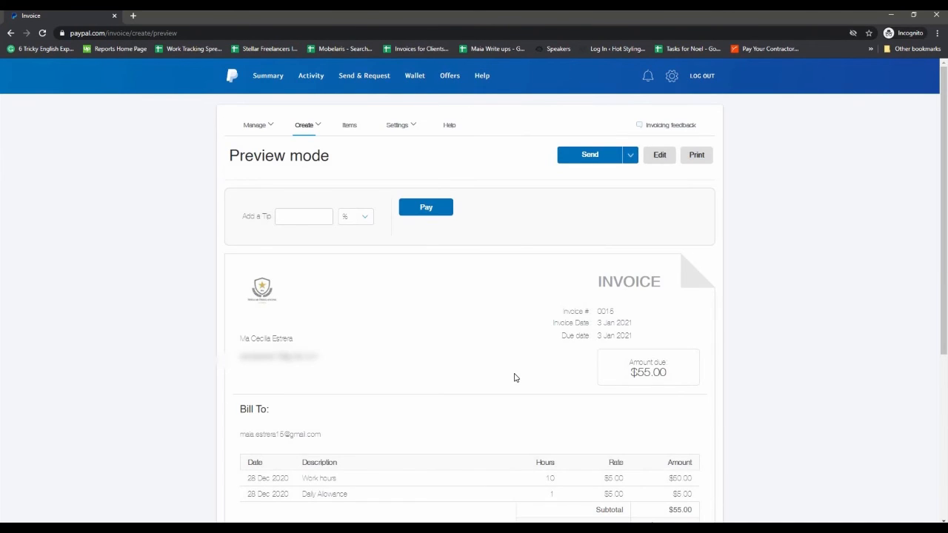
scroll(515, 377, "down", 2)
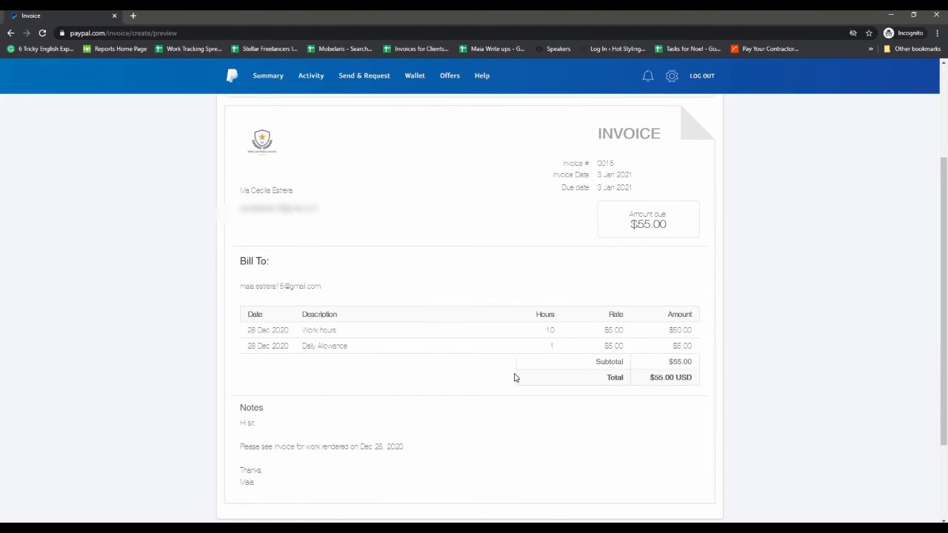
scroll(515, 378, "down", 2)
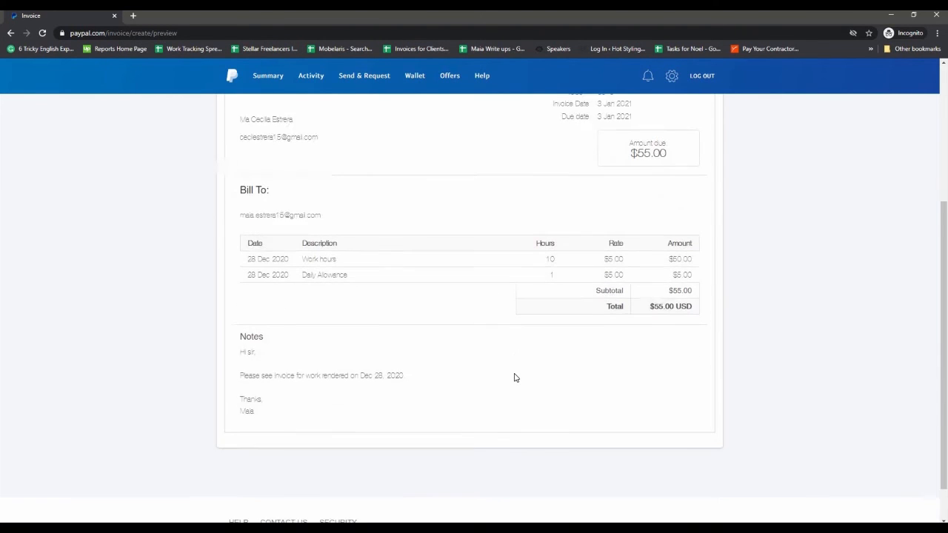
scroll(515, 378, "up", 4)
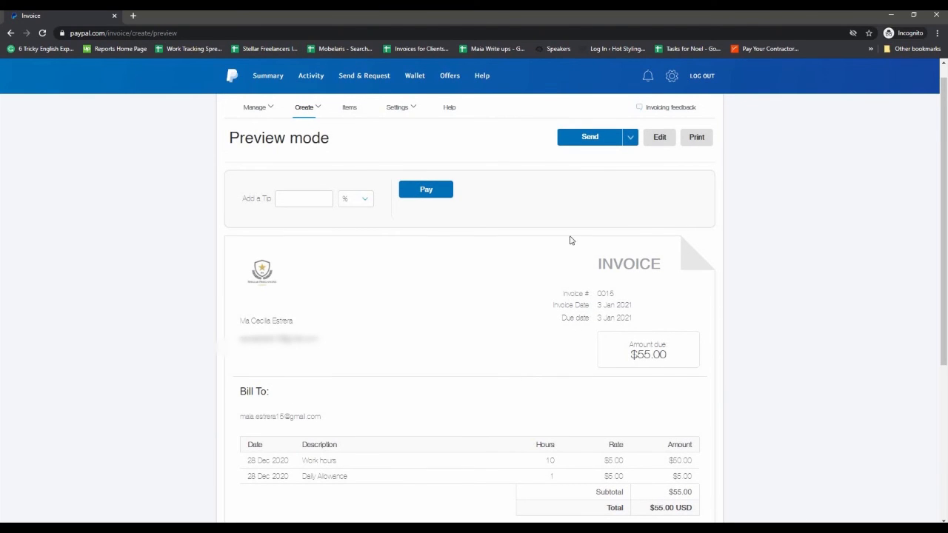
Step: Send invoice 0015 and confirm it is listed as Unpaid (Sent) for $55.00 USD
left_click(603, 141)
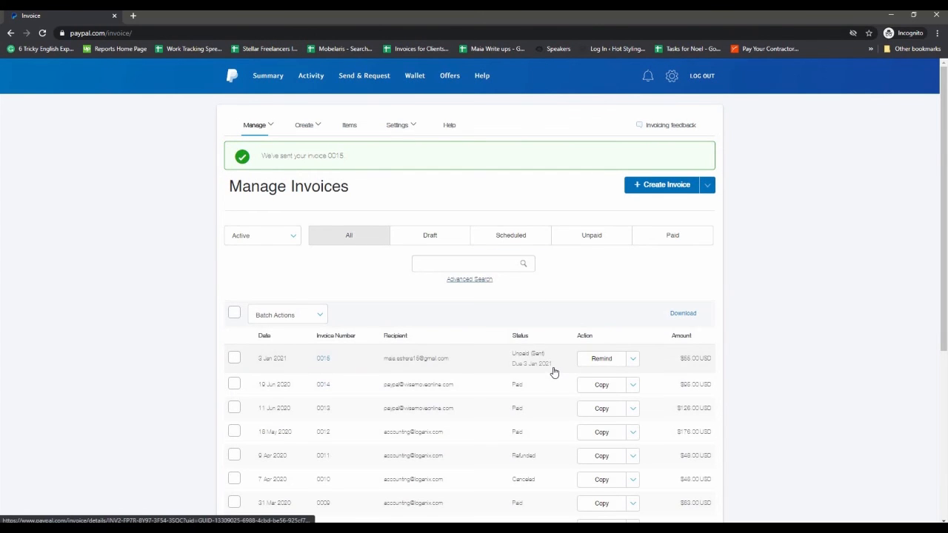
scroll(554, 372, "down", 2)
scroll(554, 371, "down", 2)
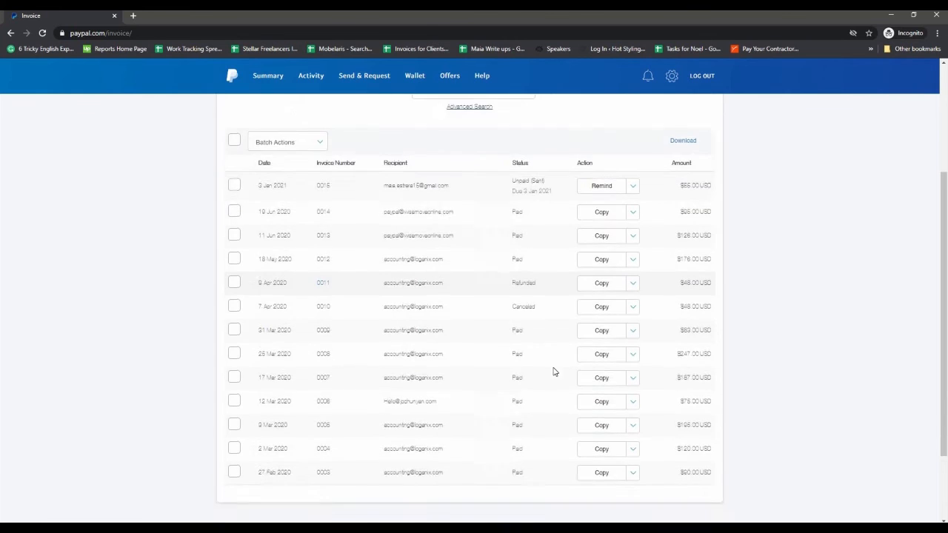
scroll(554, 372, "up", 4)
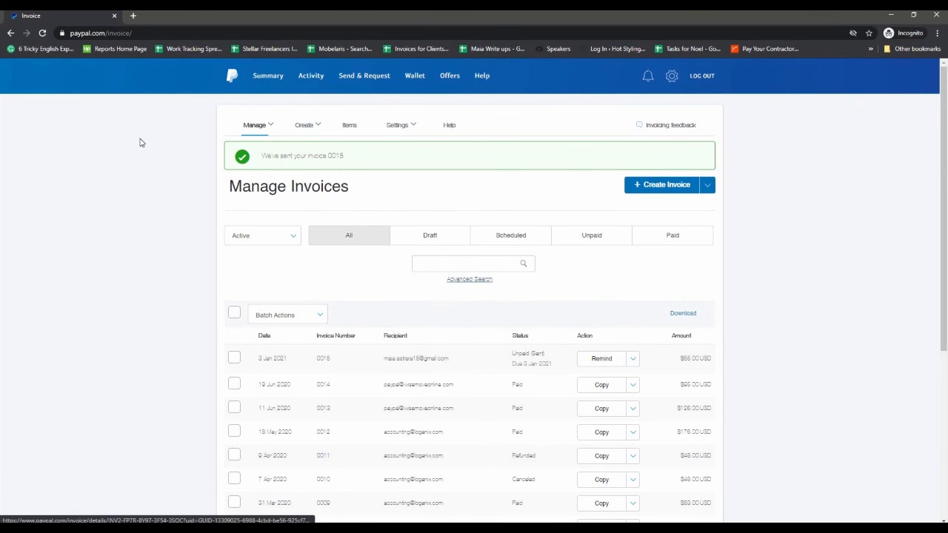